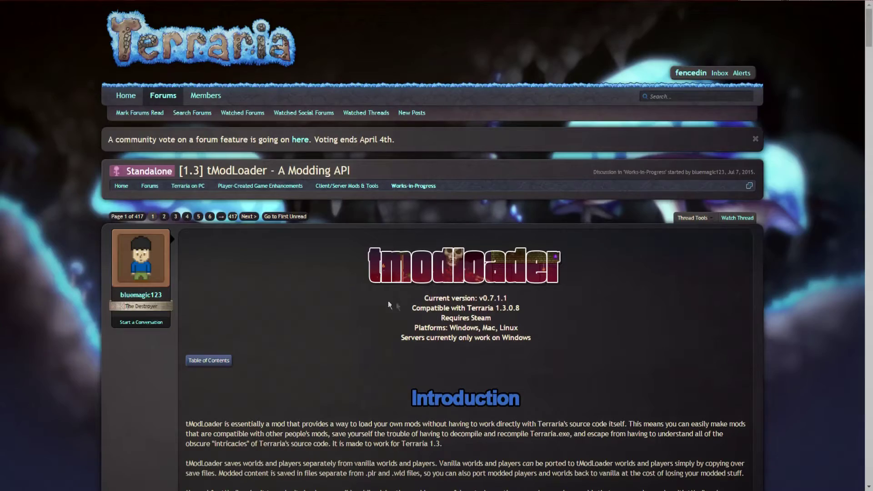
# Scroll to the thread's Download section and download the tModLoader v0.7.1.1 Windows build
pyautogui.scroll(-15, 331, 308)
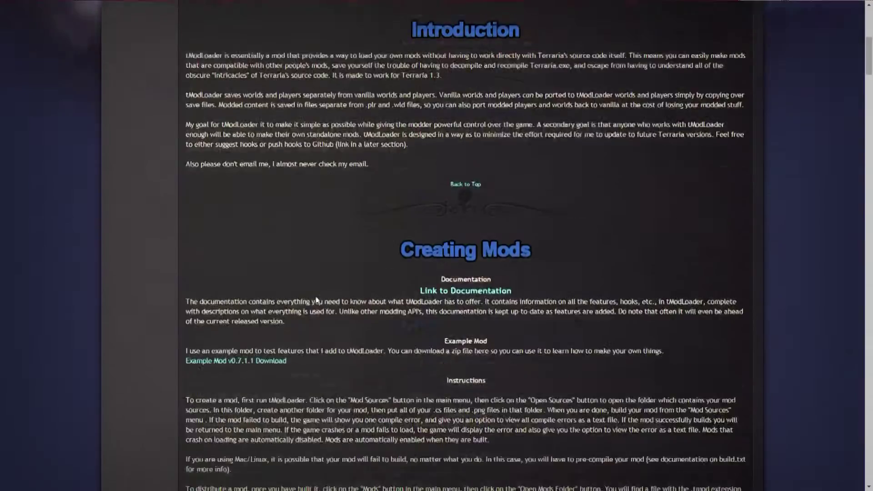
pyautogui.scroll(-10, 280, 286)
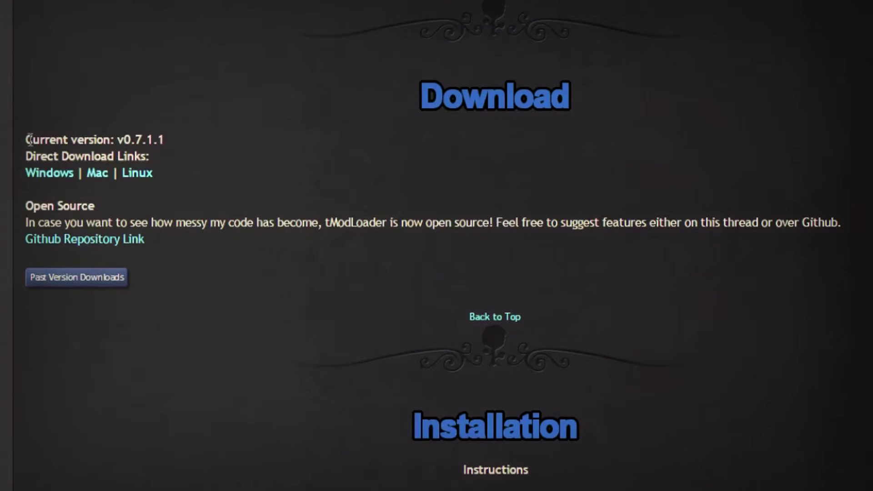
pyautogui.moveTo(30, 139); pyautogui.dragTo(190, 139)
pyautogui.click(45, 175)
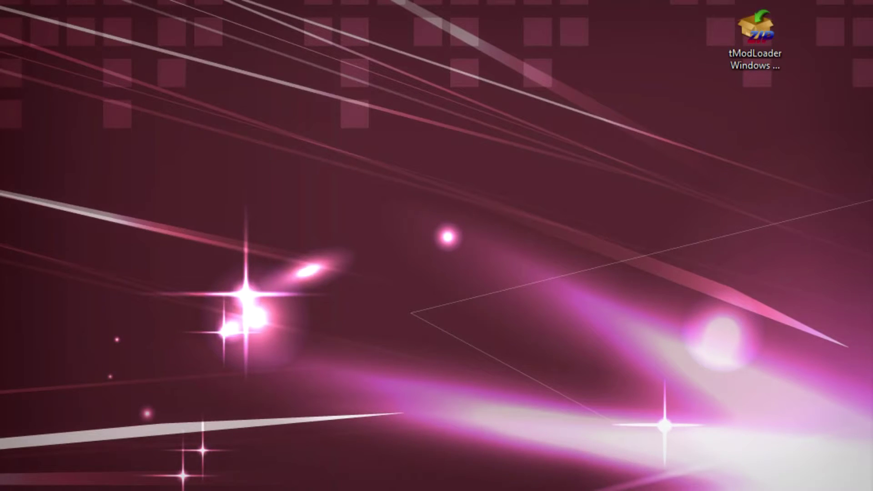
# Move the extracted tModLoader Windows v0.7.1.1 folder beside its zip on the desktop
pyautogui.moveTo(485, 415); pyautogui.dragTo(811, 82)
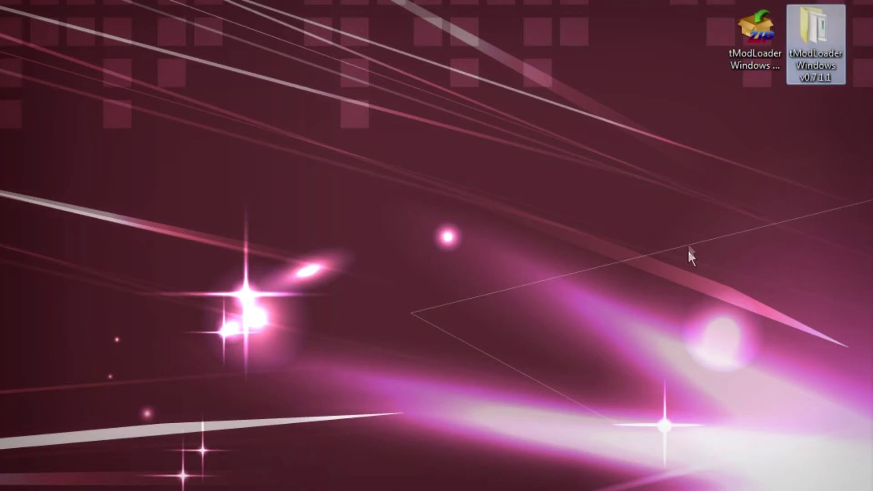
# Open the tModLoader Windows v0.7.1.1 folder and select tModLoaderInstaller.jar among its seven files
pyautogui.doubleClick(830, 31)
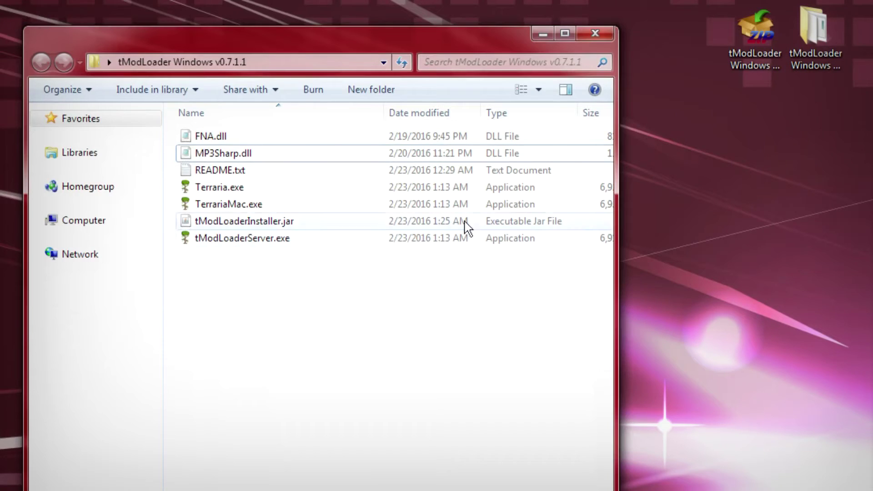
pyautogui.moveTo(284, 300); pyautogui.dragTo(187, 129)
pyautogui.click(223, 350)
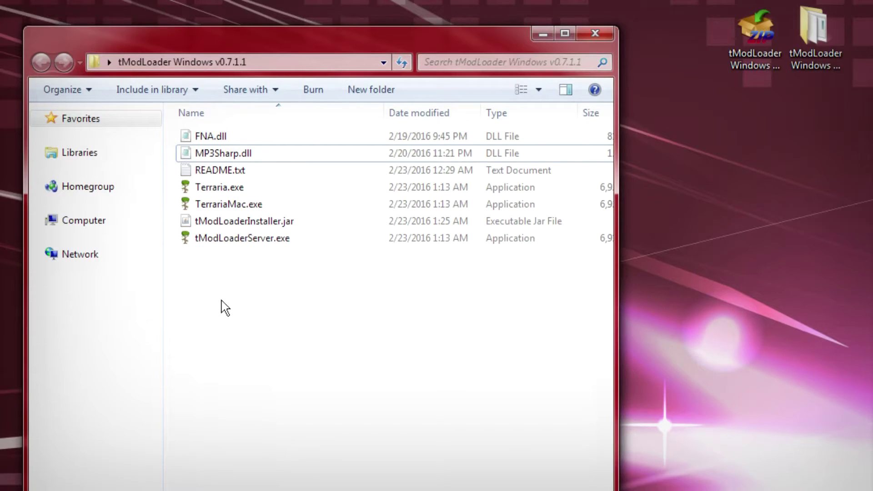
pyautogui.click(230, 220)
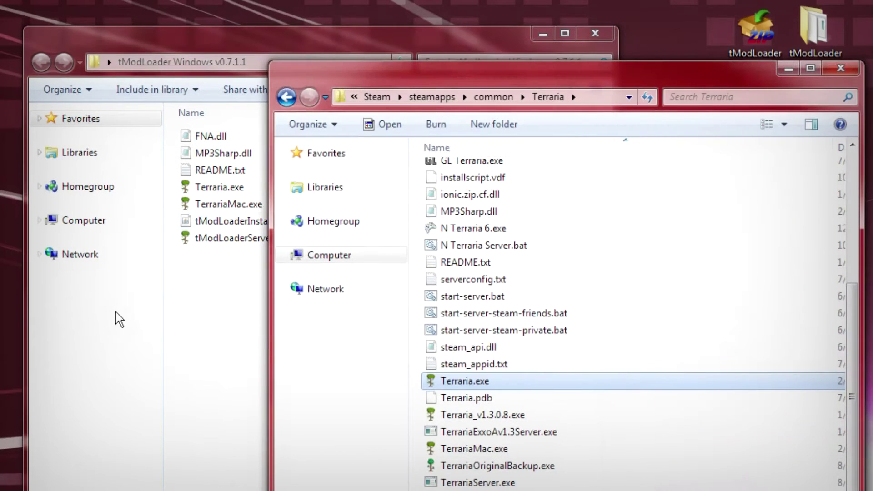
# Check the Steam\steamapps\common\Terraria folder path and select TerrariaOriginalBackup.exe there
pyautogui.scroll(3, 518, 390)
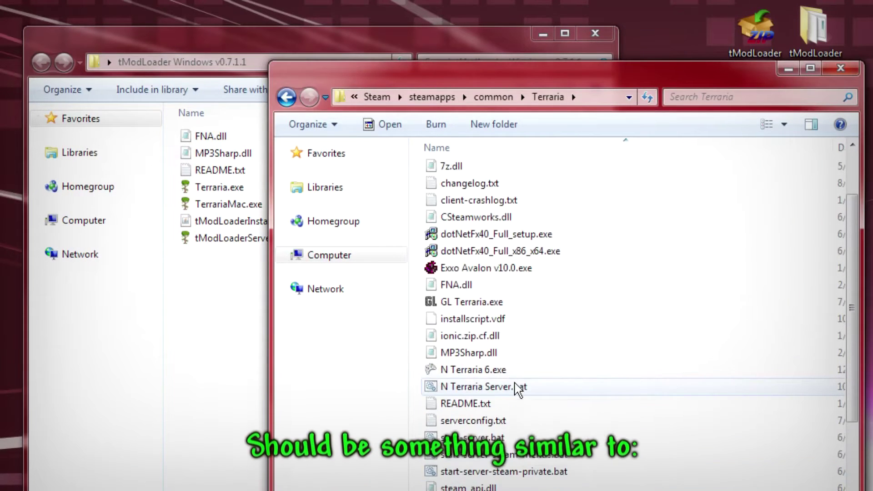
pyautogui.scroll(-1, 432, 331)
pyautogui.click(412, 97)
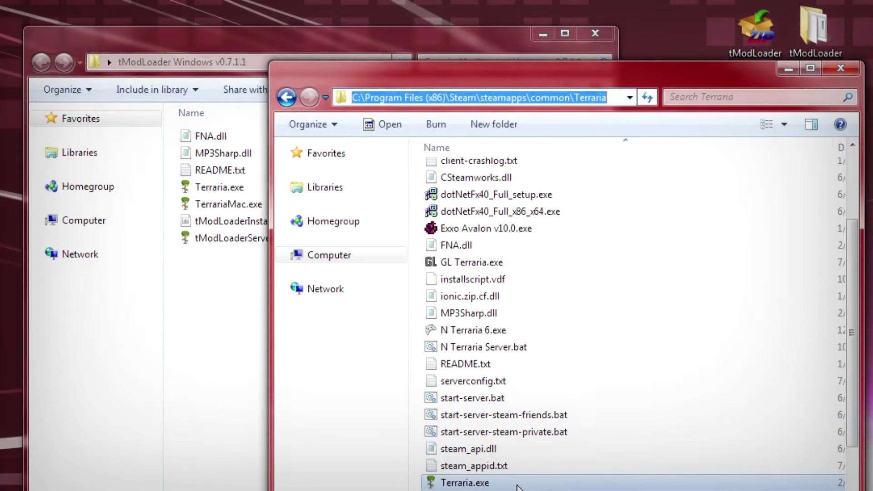
pyautogui.click(517, 487)
pyautogui.scroll(-2, 540, 452)
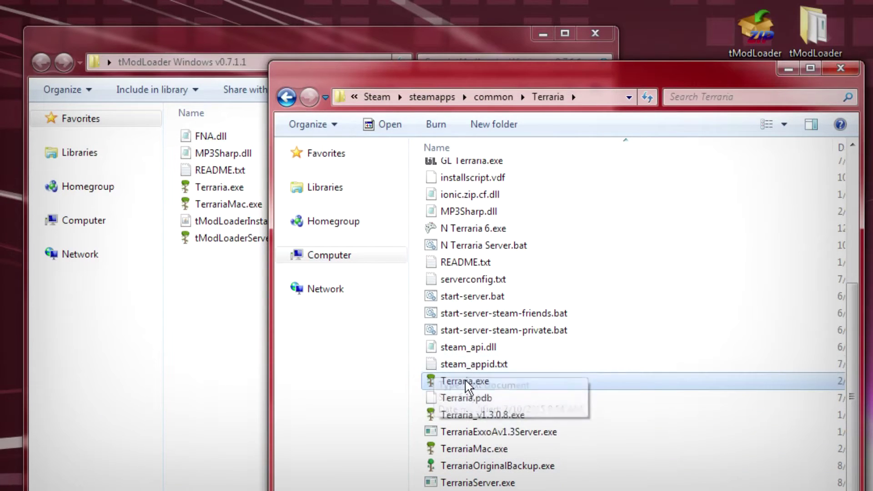
pyautogui.click(464, 466)
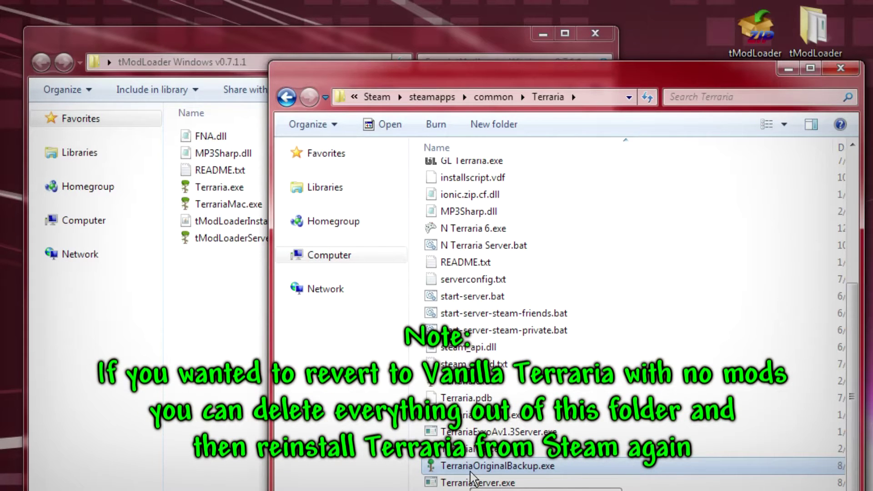
# Copy FNA.dll, MP3Sharp.dll, Terraria.exe, TerrariaMac.exe and tModLoaderServer.exe into the Terraria folder
pyautogui.click(250, 308)
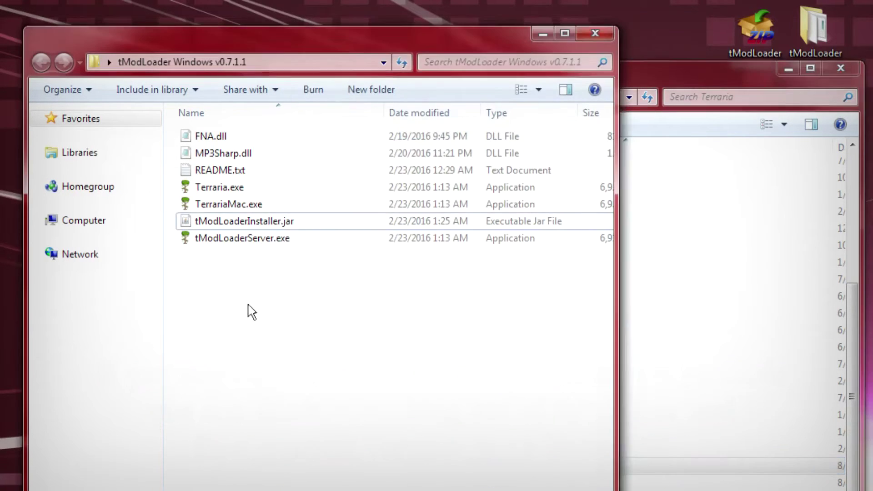
pyautogui.click(230, 238)
pyautogui.keyDown('ctrl'); pyautogui.click(222, 204); pyautogui.keyUp('ctrl')
pyautogui.keyDown('ctrl'); pyautogui.click(219, 187); pyautogui.keyUp('ctrl')
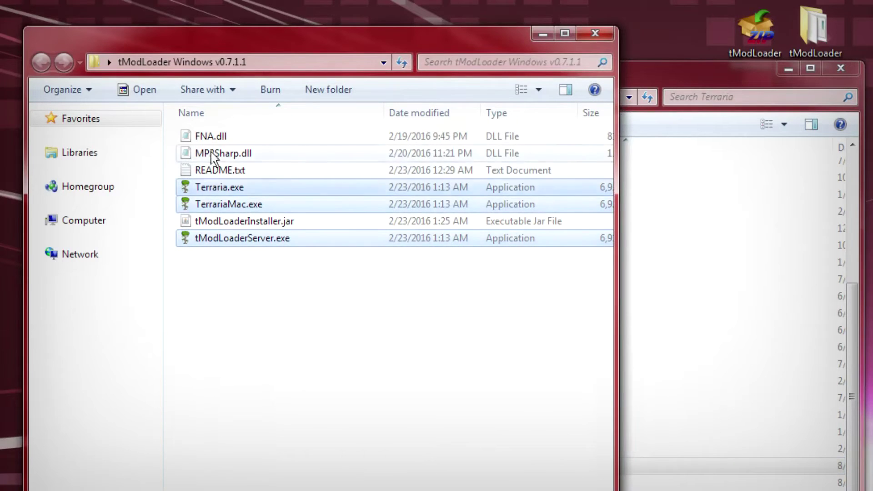
pyautogui.keyDown('ctrl'); pyautogui.click(214, 153); pyautogui.keyUp('ctrl')
pyautogui.keyDown('ctrl'); pyautogui.click(210, 136); pyautogui.keyUp('ctrl')
pyautogui.moveTo(205, 138); pyautogui.dragTo(253, 298)
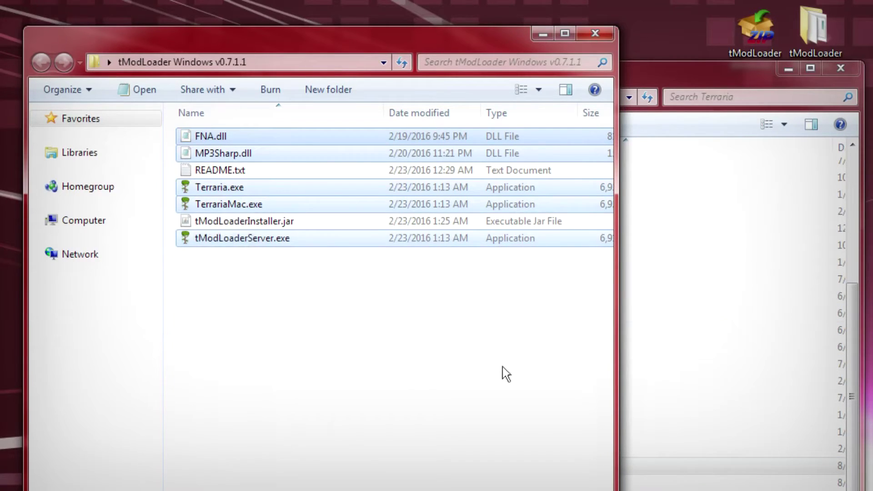
pyautogui.click(642, 75)
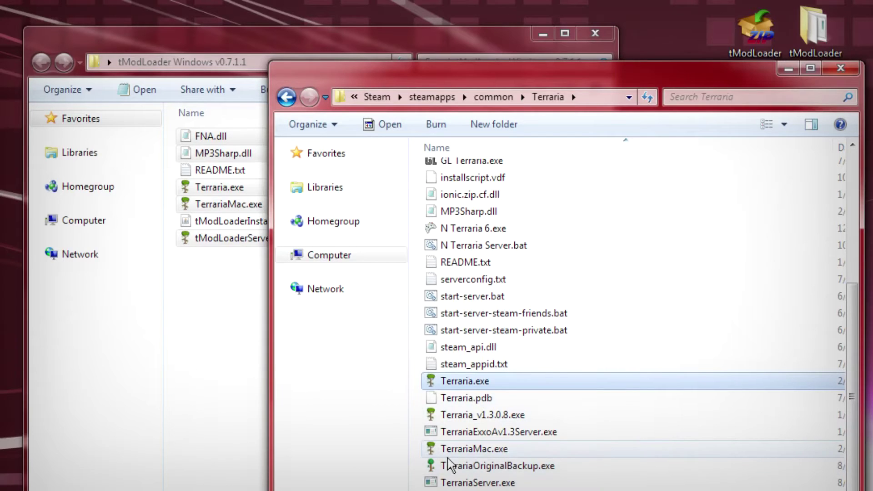
# Run the copied Terraria.exe from steamapps\common\Terraria to start tModLoader v0.7.1.1
pyautogui.doubleClick(463, 382)
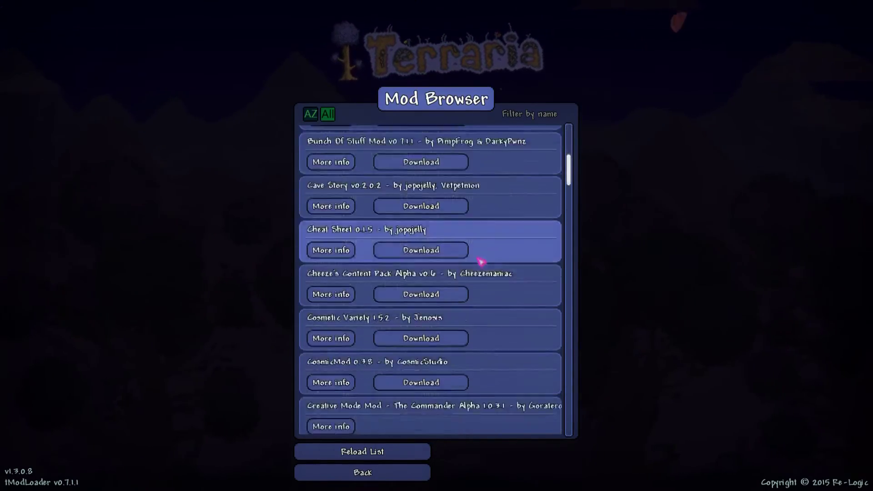
# Clear the Mod Browser name filter and download Adventurer v0.8
pyautogui.scroll(-5, 504, 305)
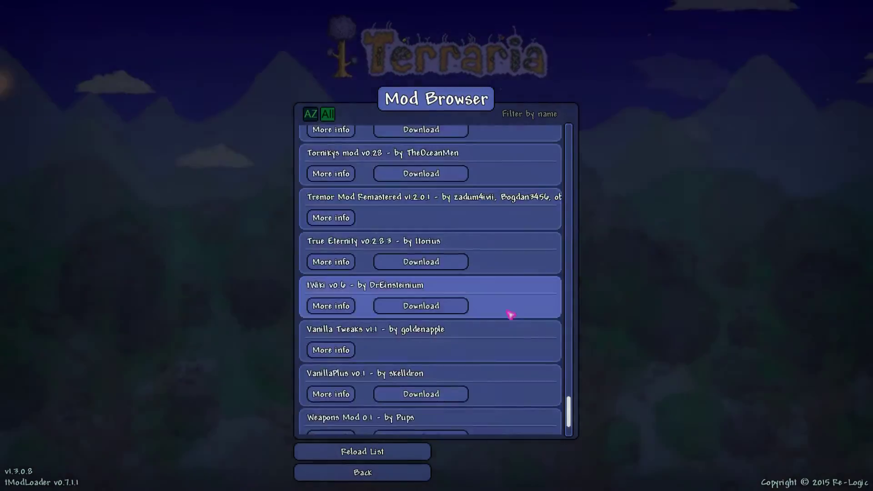
pyautogui.scroll(15, 504, 304)
pyautogui.scroll(10, 504, 304)
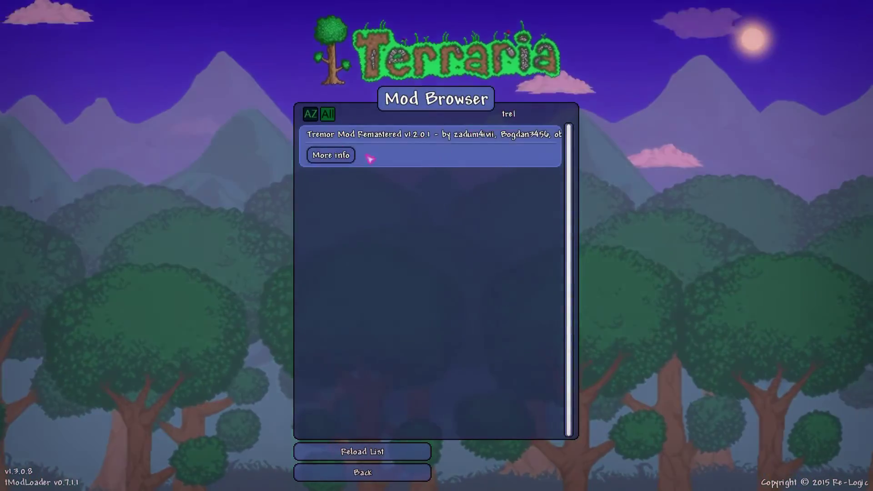
pyautogui.press('BackSpace')
pyautogui.press('BackSpace')
pyautogui.press('BackSpace')
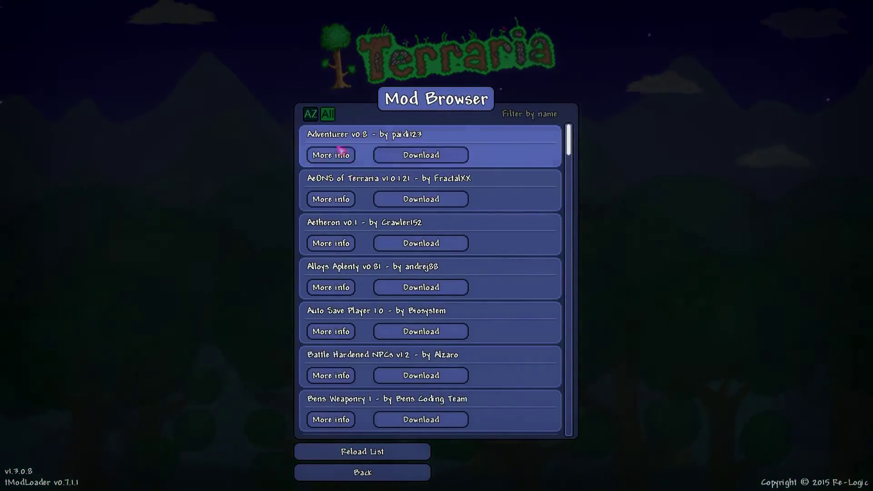
pyautogui.click(438, 156)
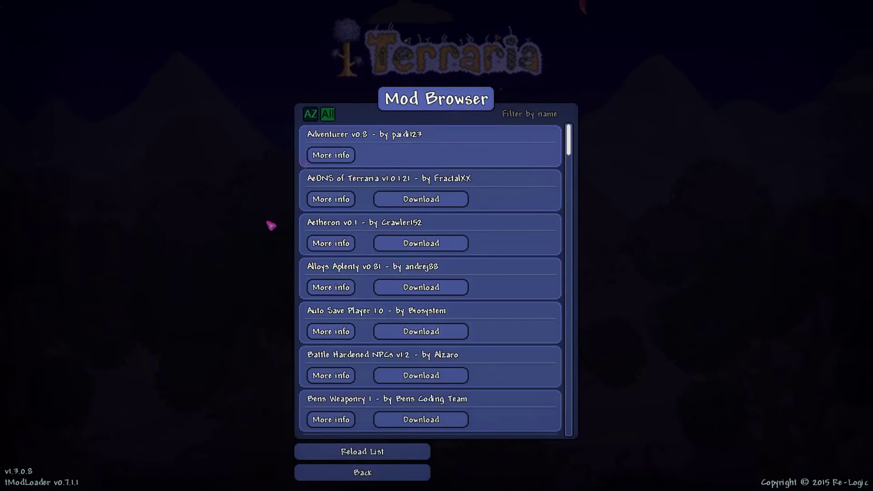
# Return to the main menu, enable Adventurer in the Mods list, and reload mods
pyautogui.click(347, 479)
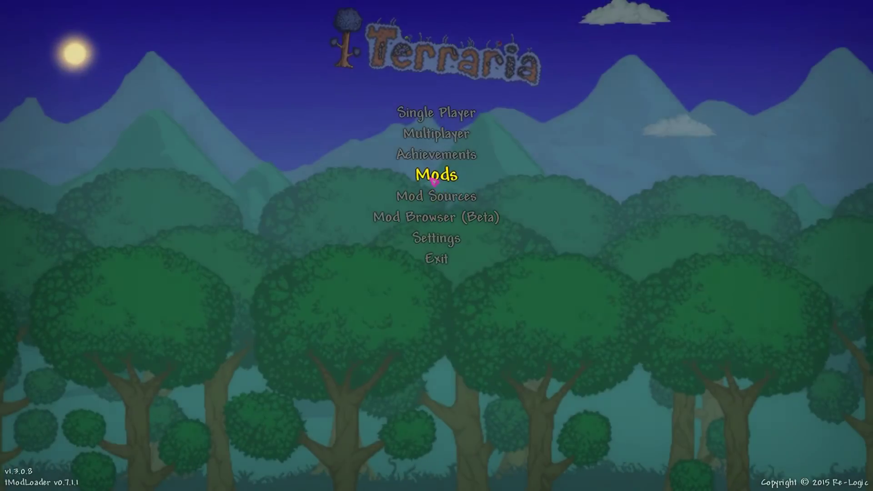
pyautogui.click(434, 181)
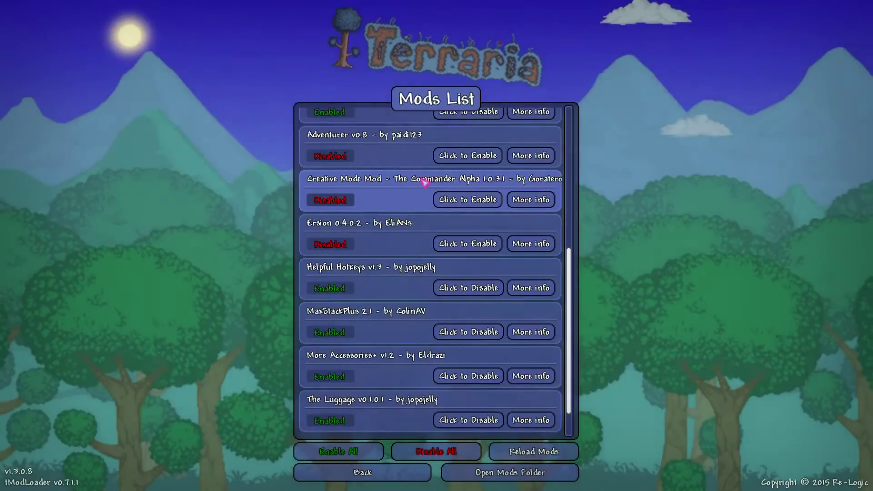
pyautogui.scroll(5, 400, 219)
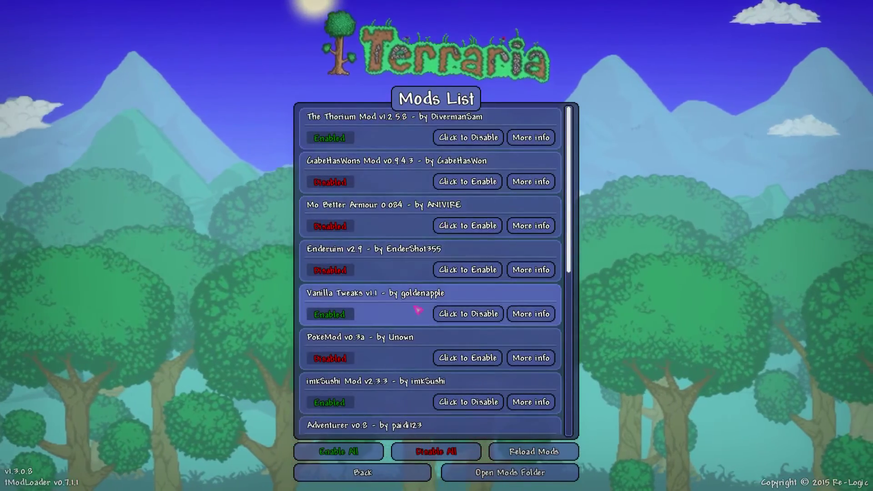
pyautogui.scroll(-1, 389, 309)
pyautogui.scroll(-2, 390, 309)
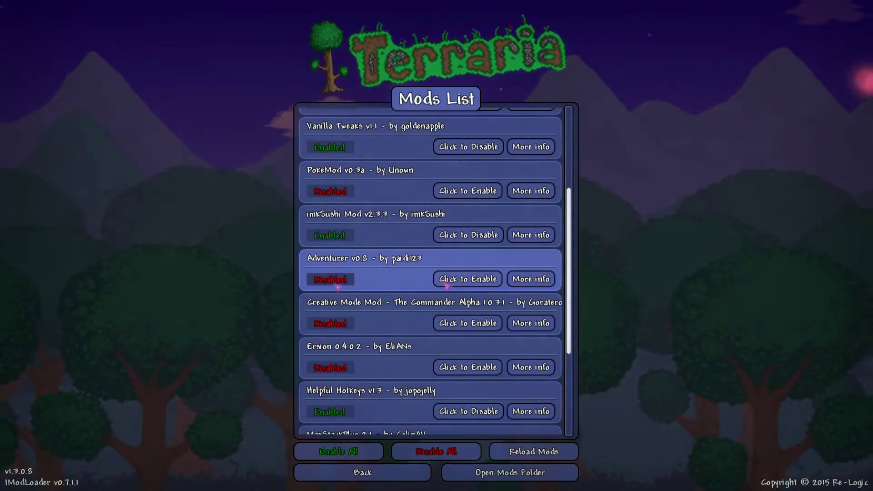
pyautogui.click(473, 280)
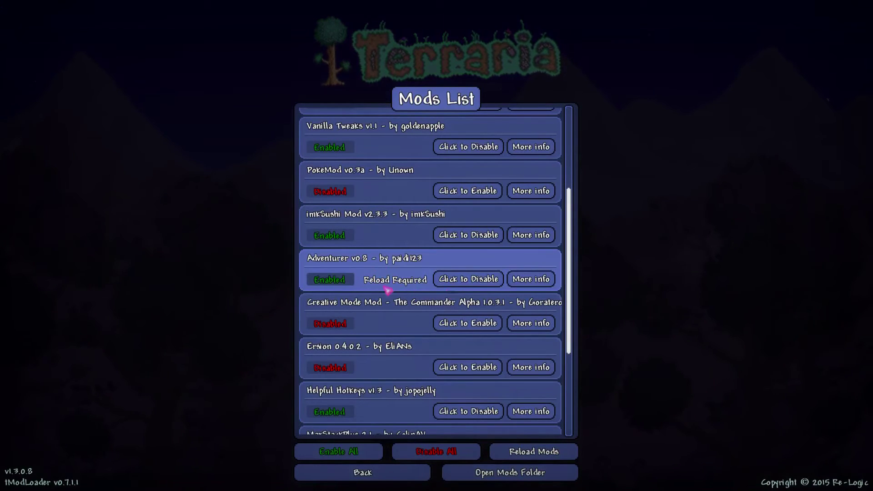
pyautogui.click(537, 450)
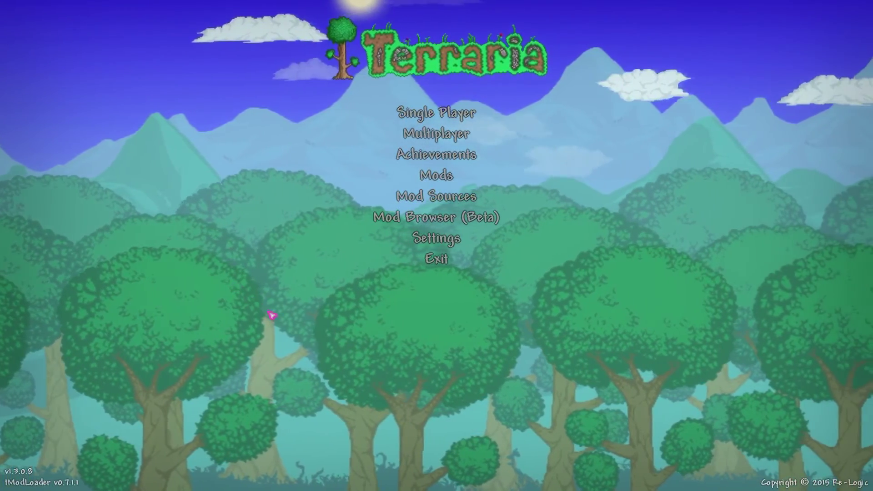
# Disable Adventurer in the Mods list, reload mods, then visit the Mod Browser and go back
pyautogui.click(432, 173)
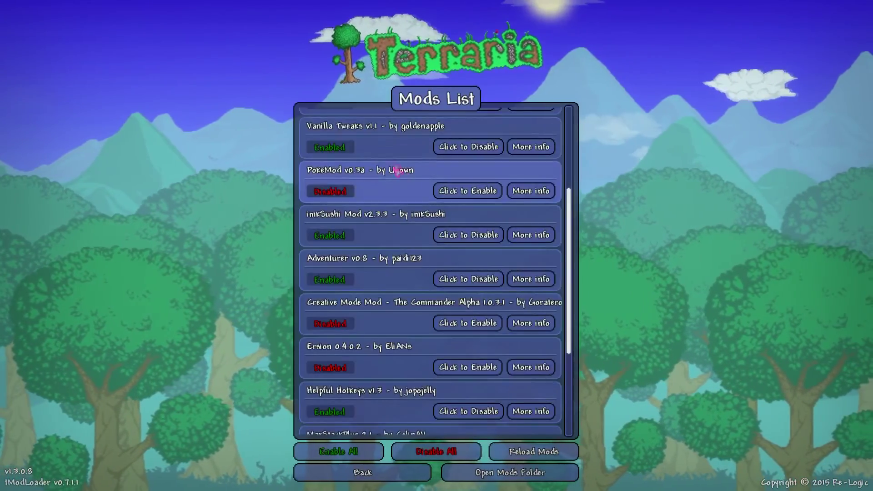
pyautogui.scroll(5, 382, 200)
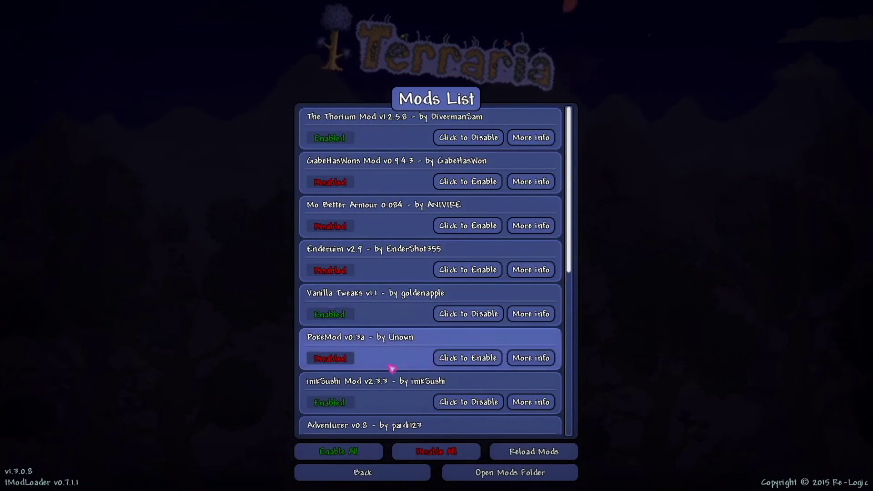
pyautogui.scroll(-3, 409, 399)
pyautogui.click(468, 335)
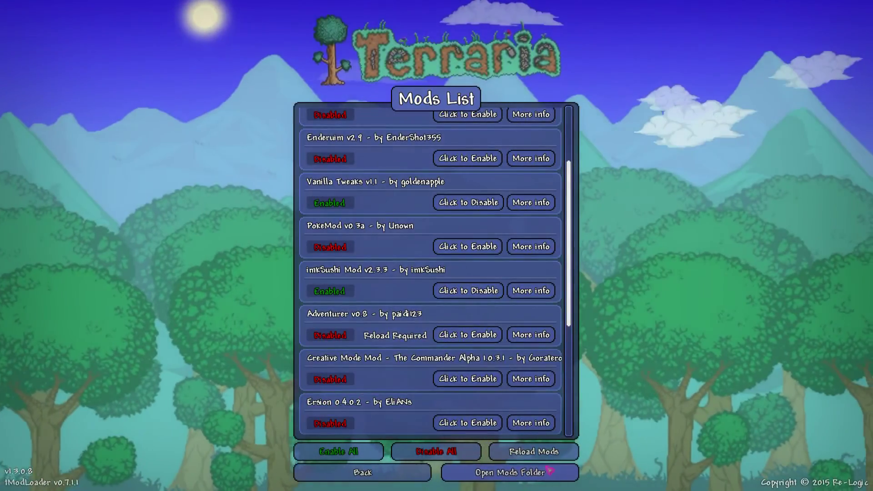
pyautogui.click(536, 455)
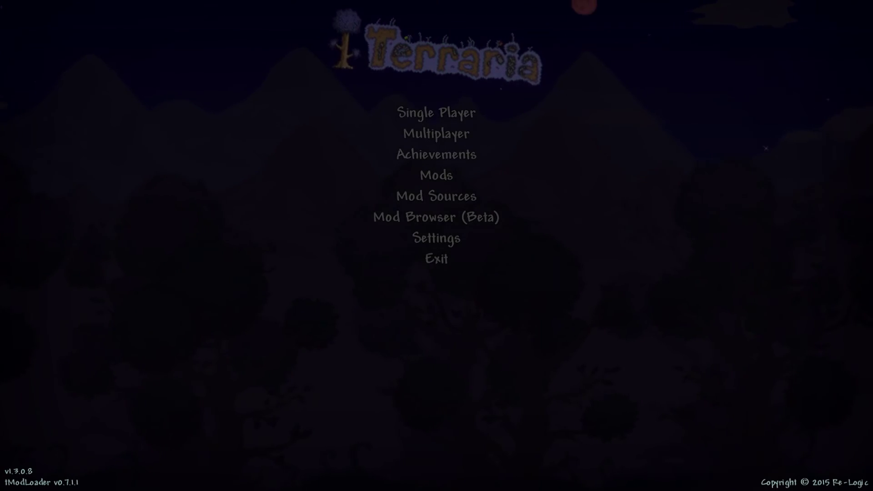
pyautogui.click(444, 217)
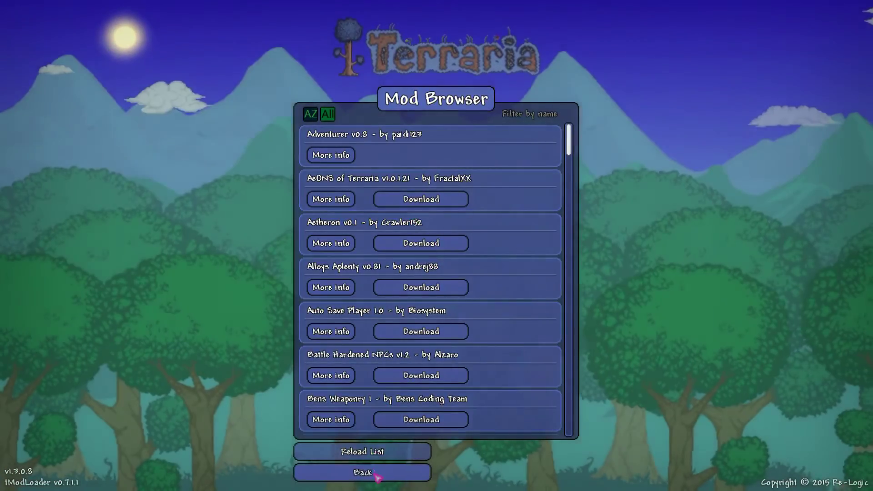
pyautogui.click(363, 472)
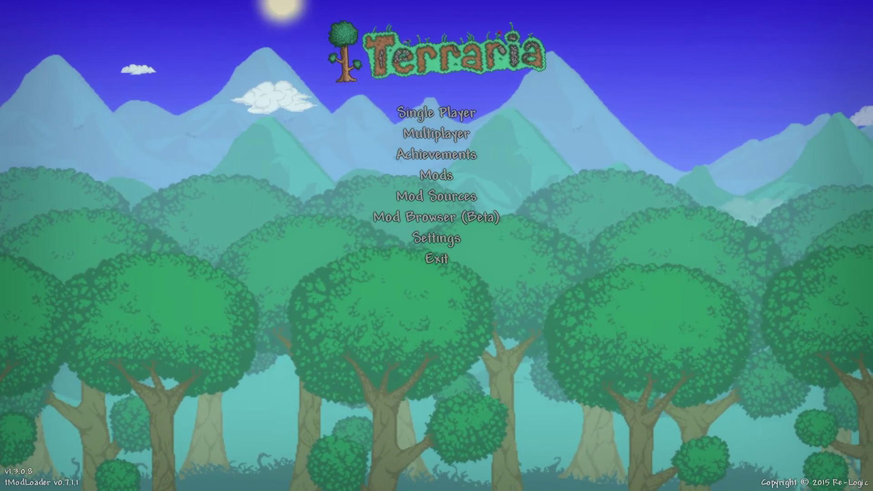